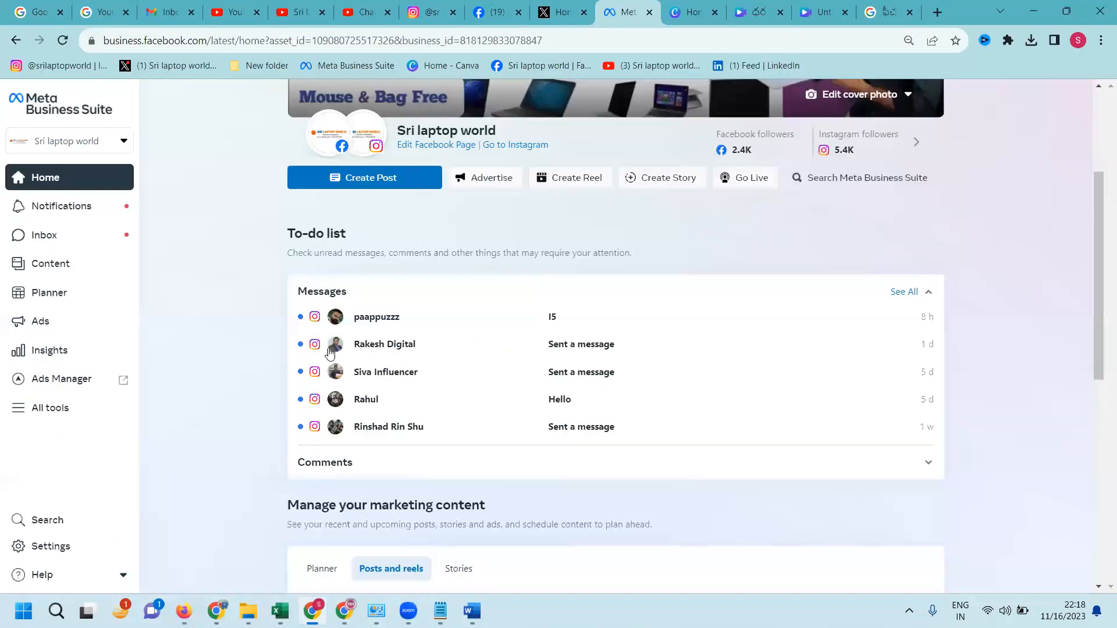
# - Bring up the Sri laptop world Facebook page to review its newest video post
pyautogui.click(497, 17)
pyautogui.scroll(2, 561, 250)
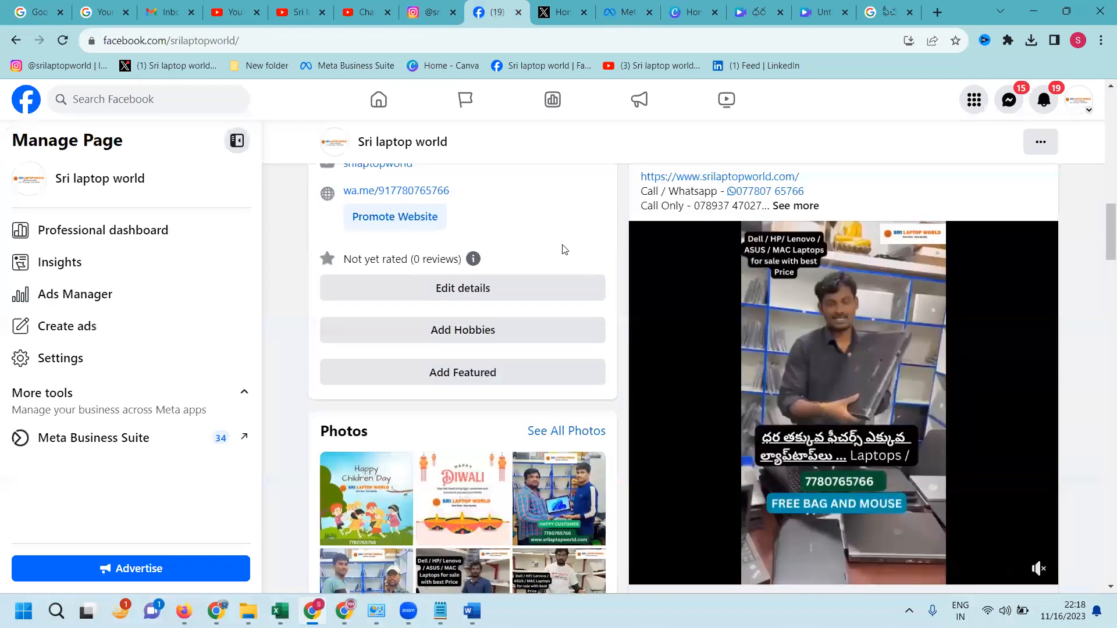
pyautogui.scroll(4, 562, 251)
pyautogui.scroll(2, 563, 250)
pyautogui.scroll(2, 563, 249)
pyautogui.scroll(3, 562, 250)
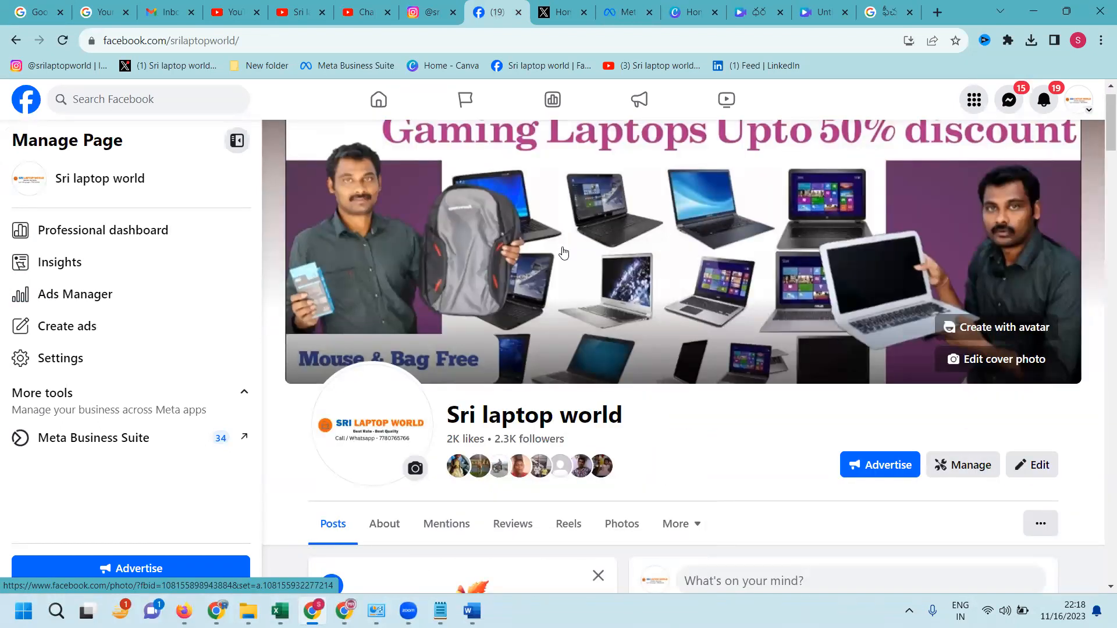
pyautogui.scroll(-3, 562, 252)
pyautogui.scroll(-2, 563, 252)
pyautogui.scroll(-3, 564, 252)
pyautogui.scroll(-2, 563, 252)
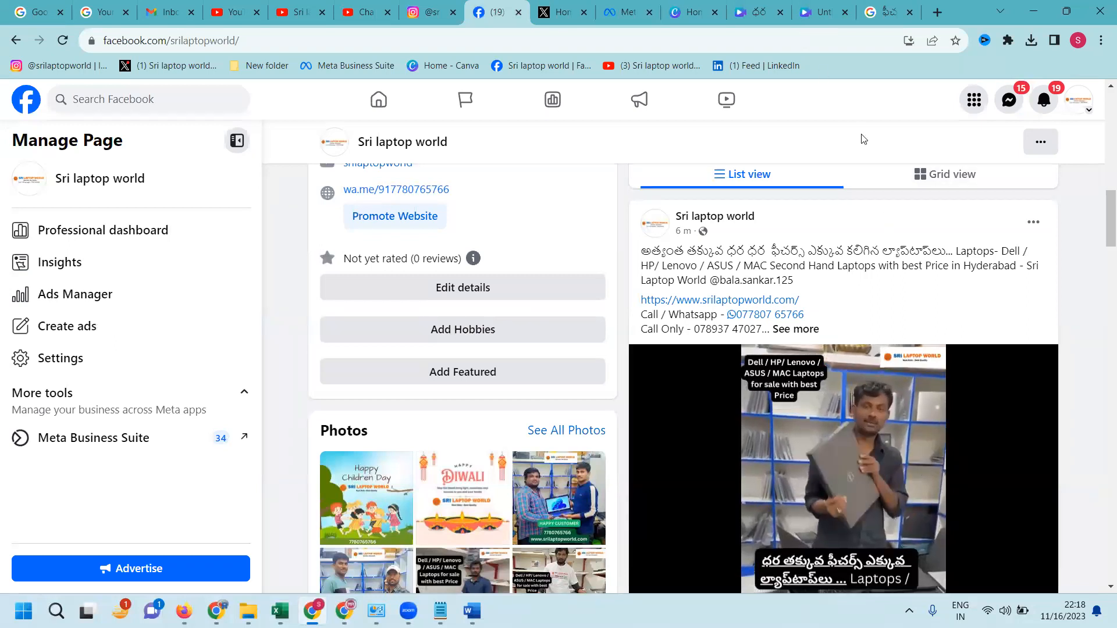
# - Navigate to facebook.com/manage, confirm the account switch, and enter the ad account's campaigns list
pyautogui.click(936, 13)
pyautogui.write('fa')
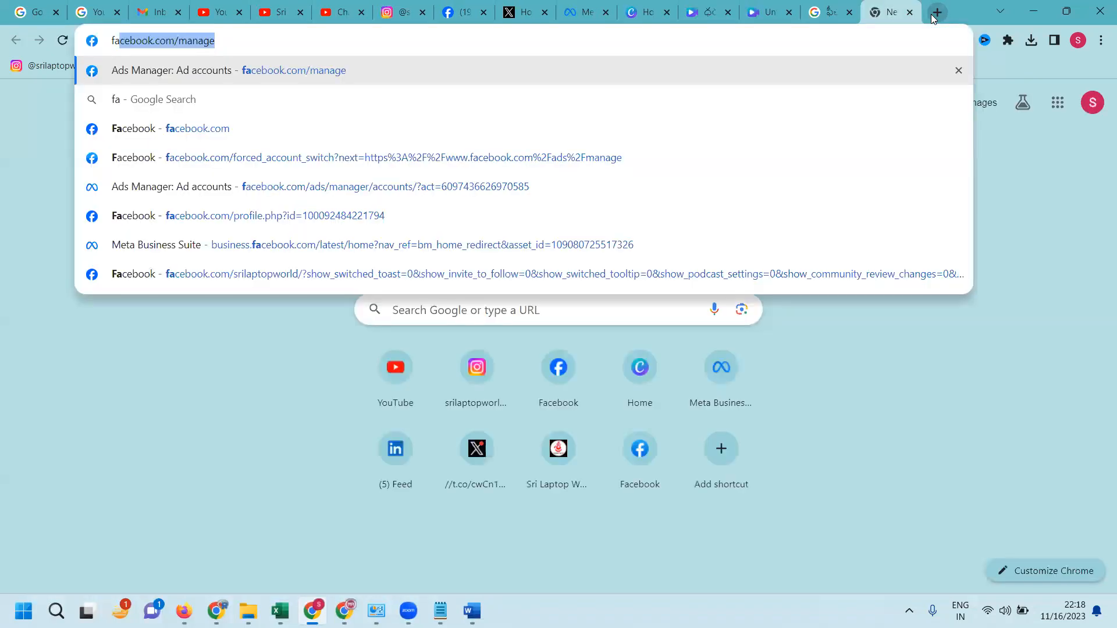
pyautogui.write('c')
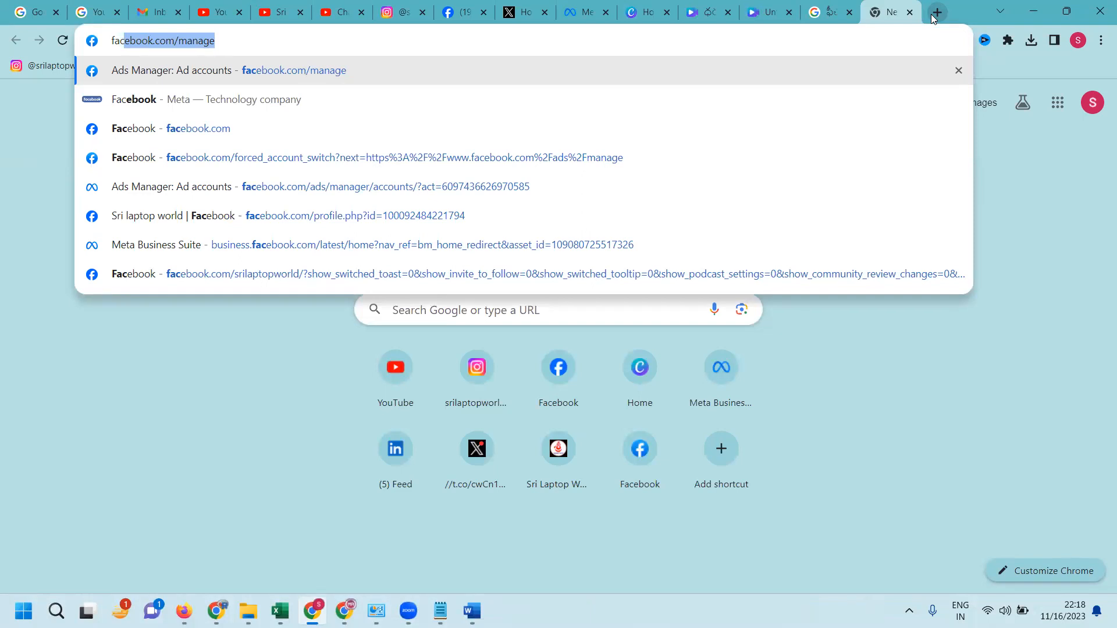
pyautogui.press('Right')
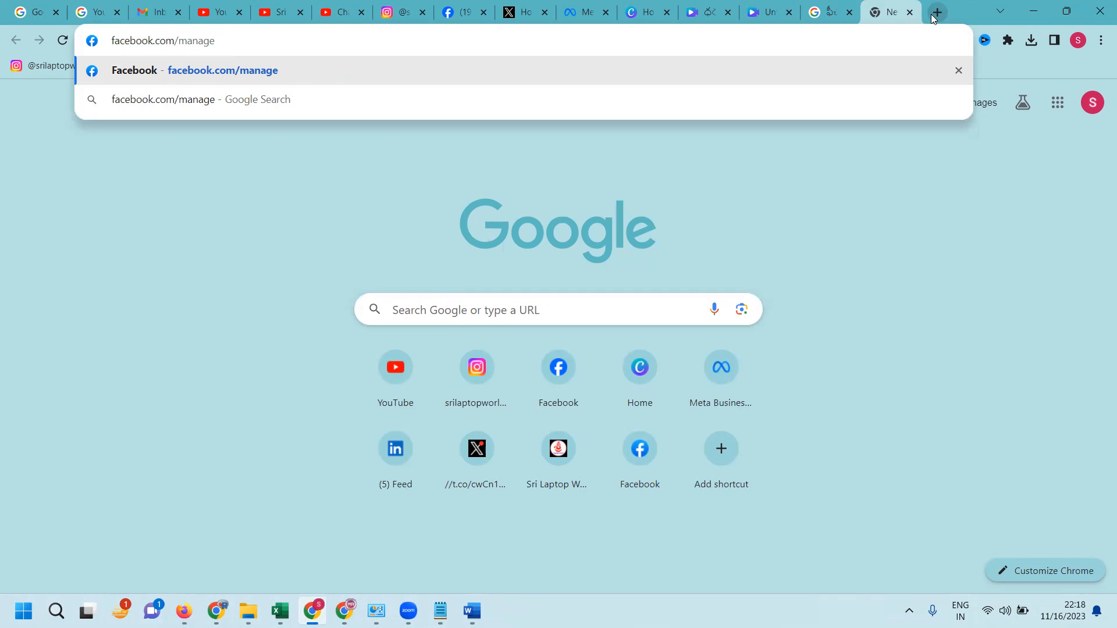
pyautogui.press('Return')
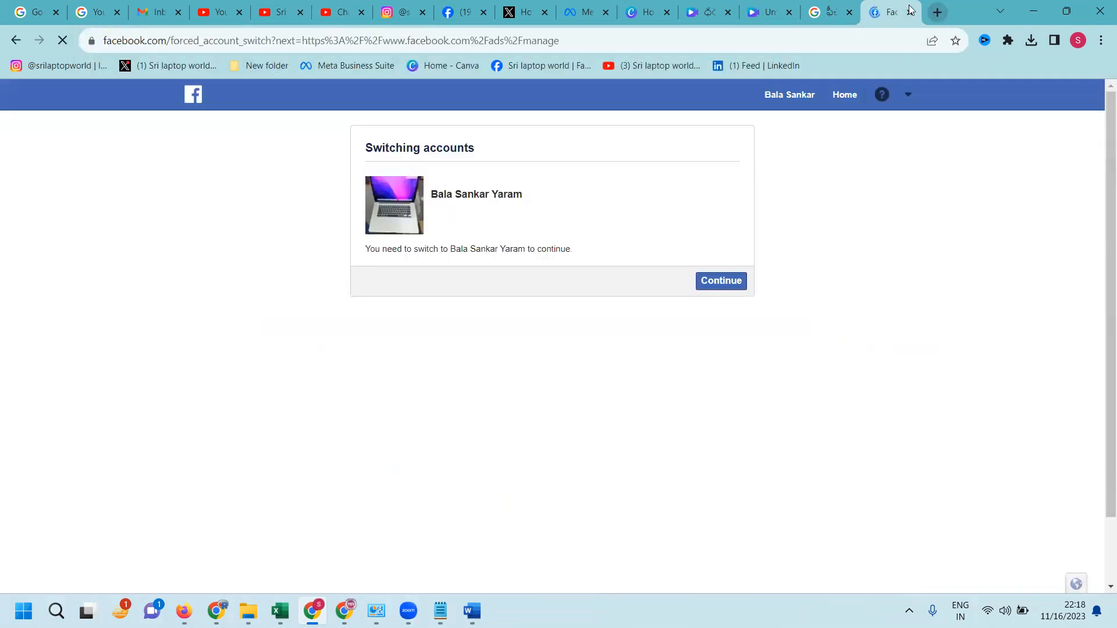
pyautogui.click(714, 281)
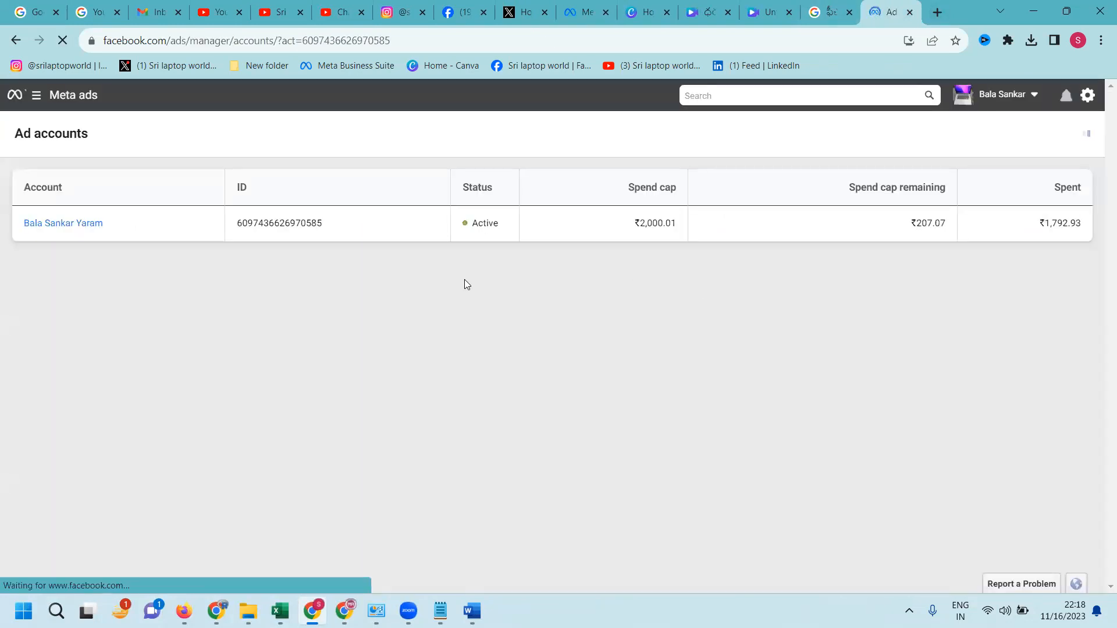
pyautogui.click(70, 226)
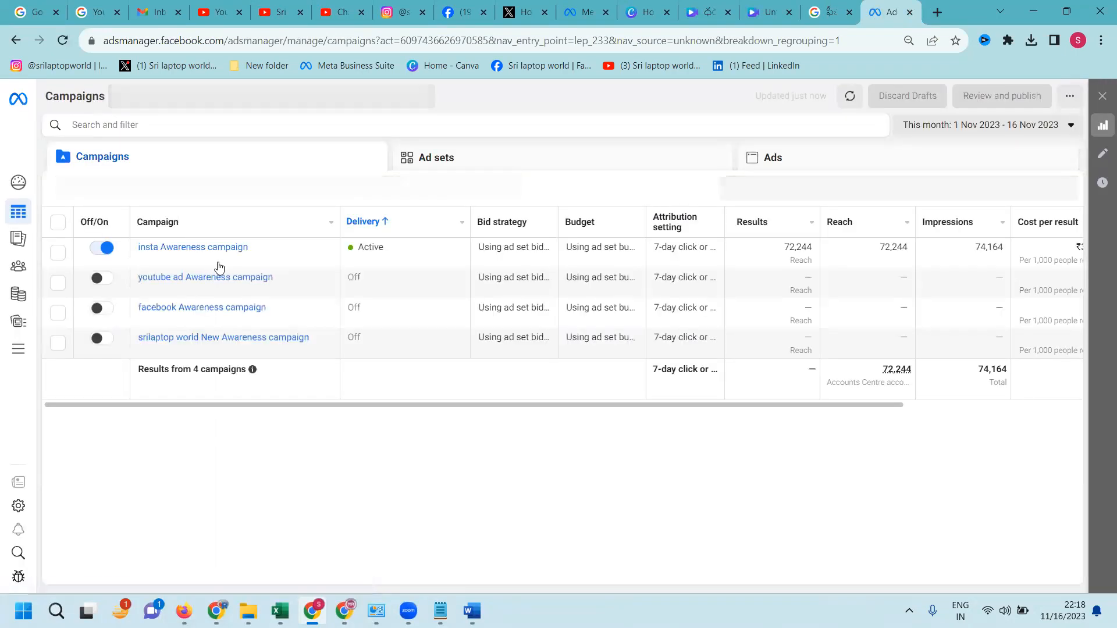
# - Open the insta Awareness campaign and its insta Awareness ad for editing
pyautogui.click(214, 261)
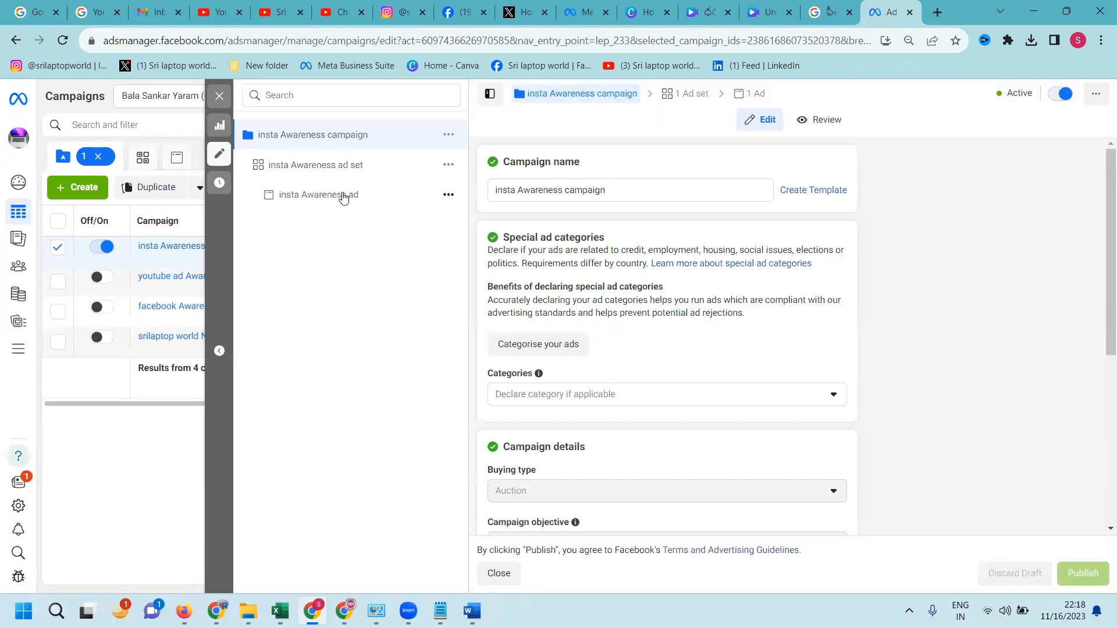
pyautogui.click(345, 199)
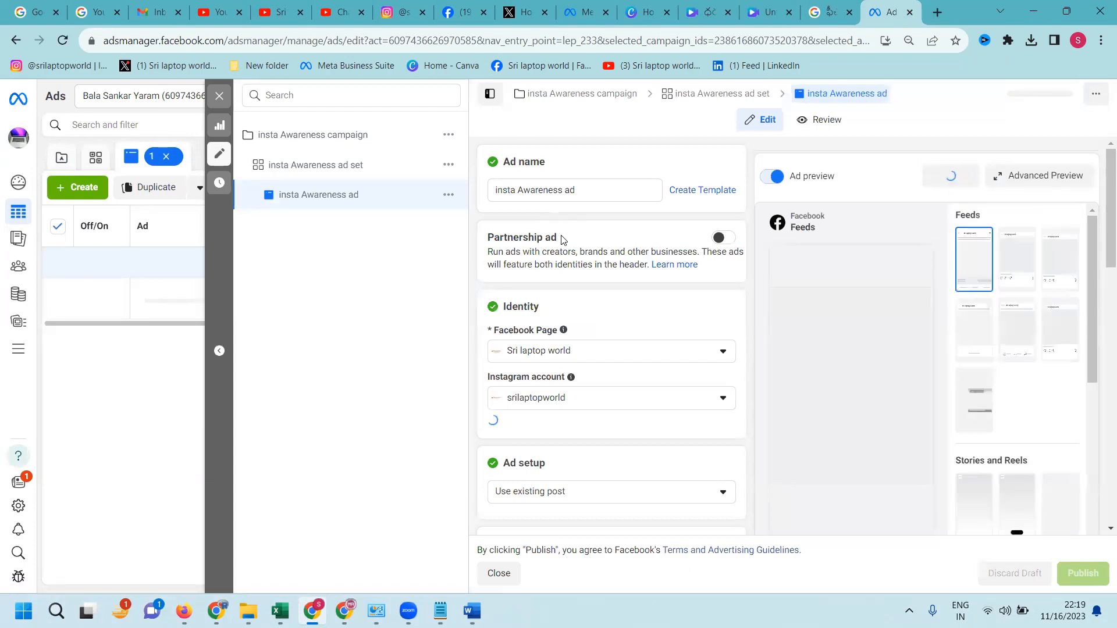
pyautogui.scroll(-2, 562, 240)
pyautogui.scroll(-1, 563, 240)
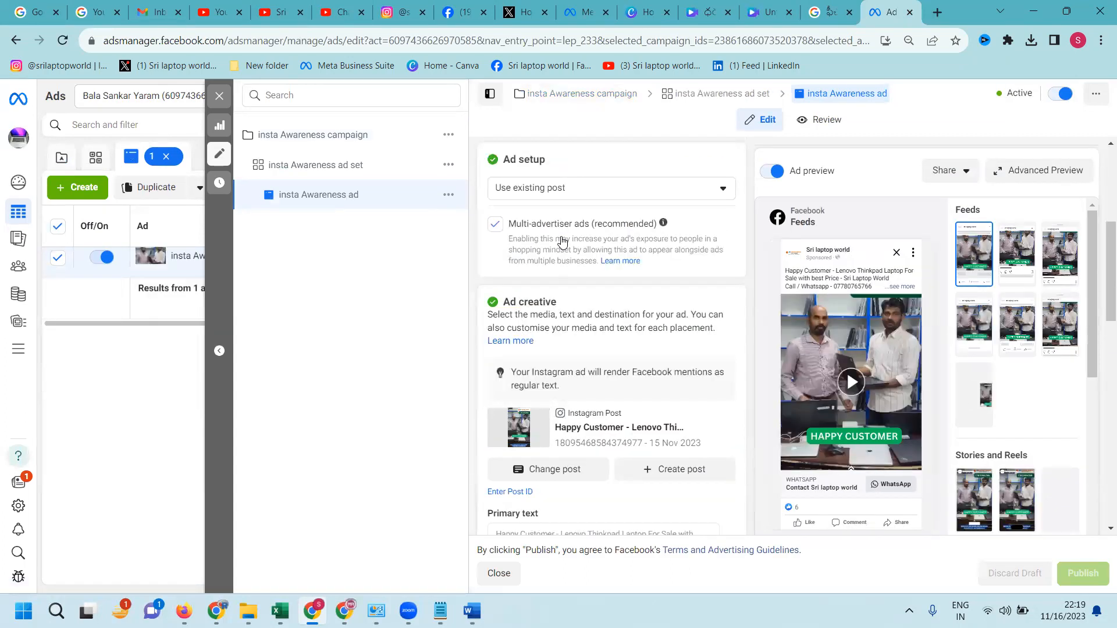
# - Select the newest Telugu video post from 16 Nov as the ad creative
pyautogui.click(560, 476)
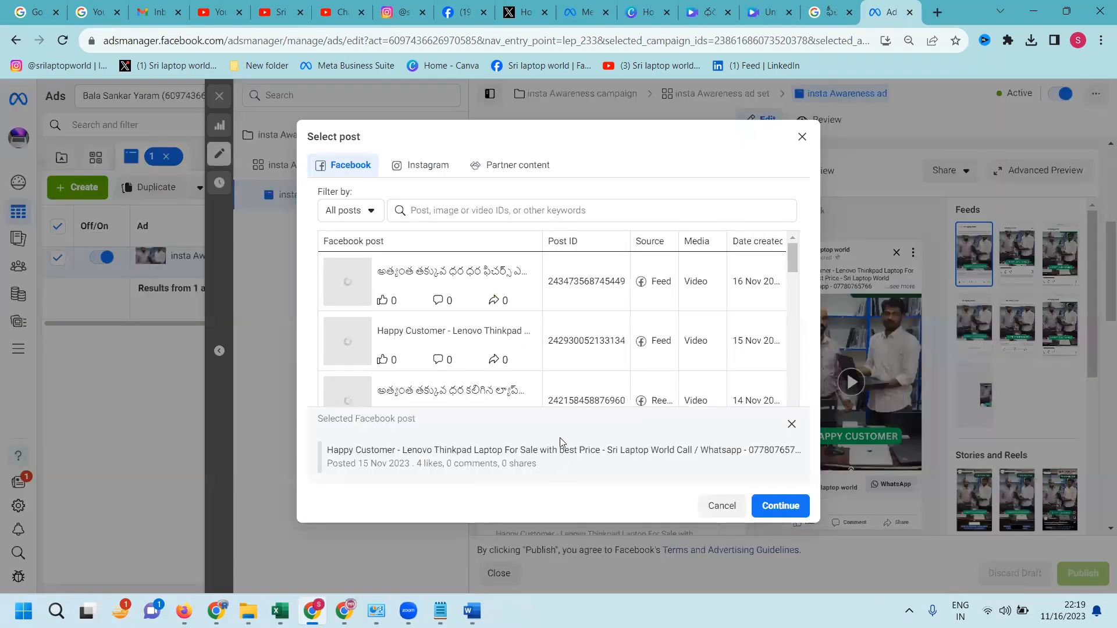
pyautogui.click(494, 280)
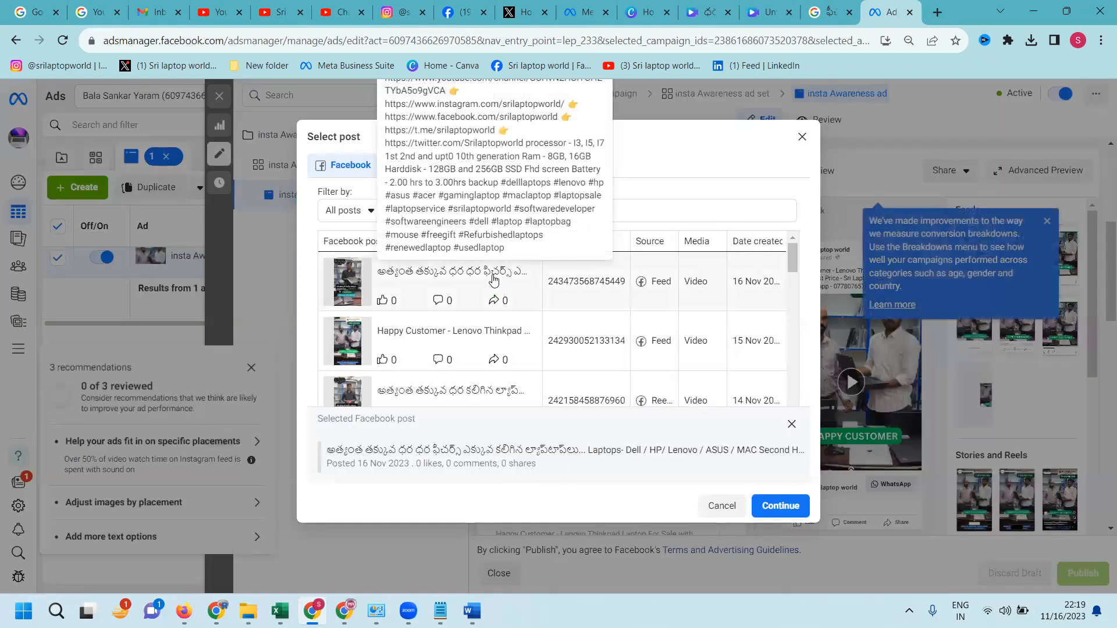
pyautogui.click(794, 515)
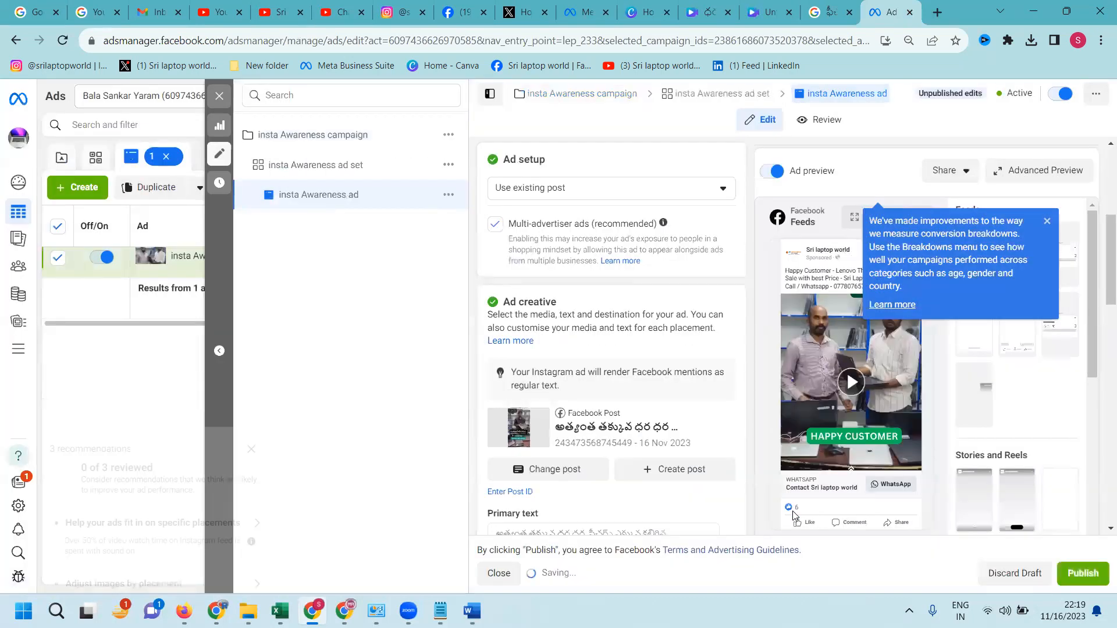
# - Reopen the post chooser, check Instagram posts, then confirm the 16 Nov 2023 Facebook video post
pyautogui.click(565, 470)
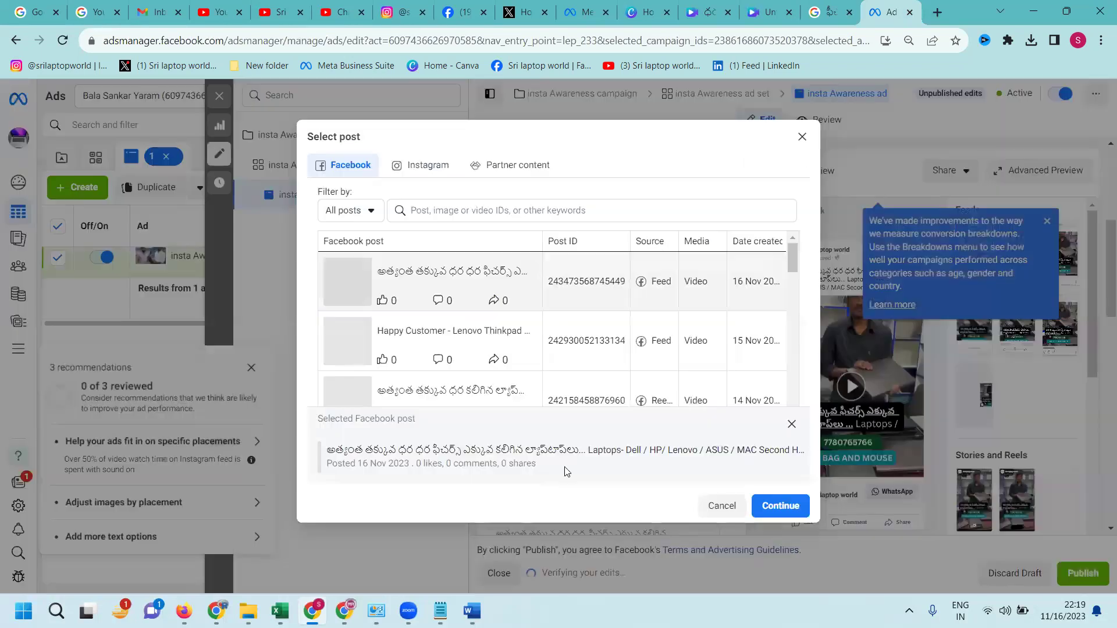
pyautogui.click(421, 171)
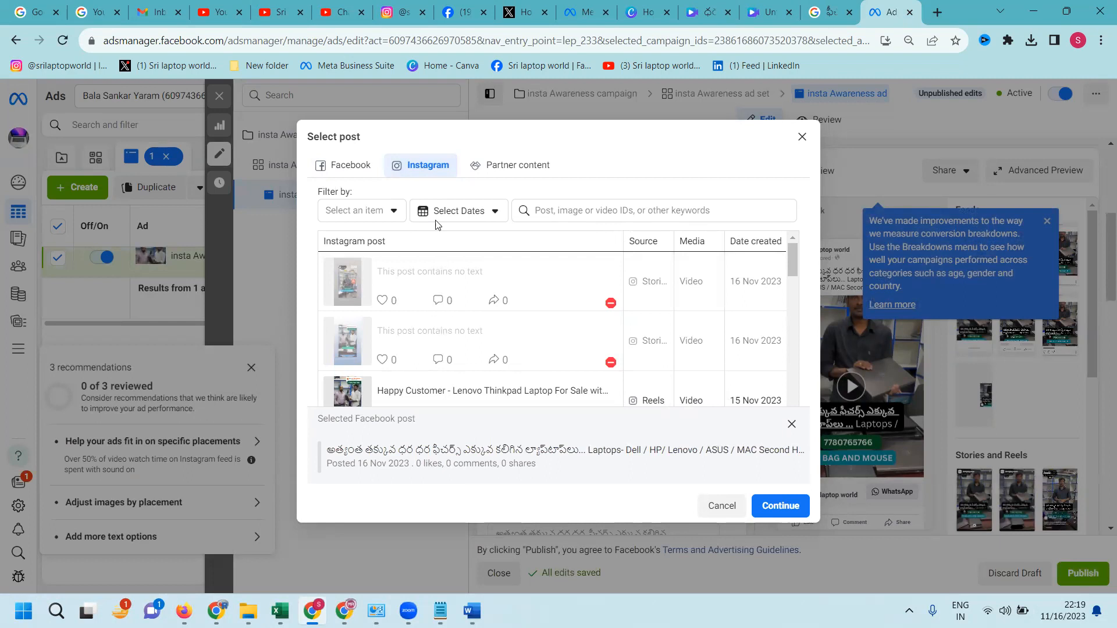
pyautogui.click(344, 166)
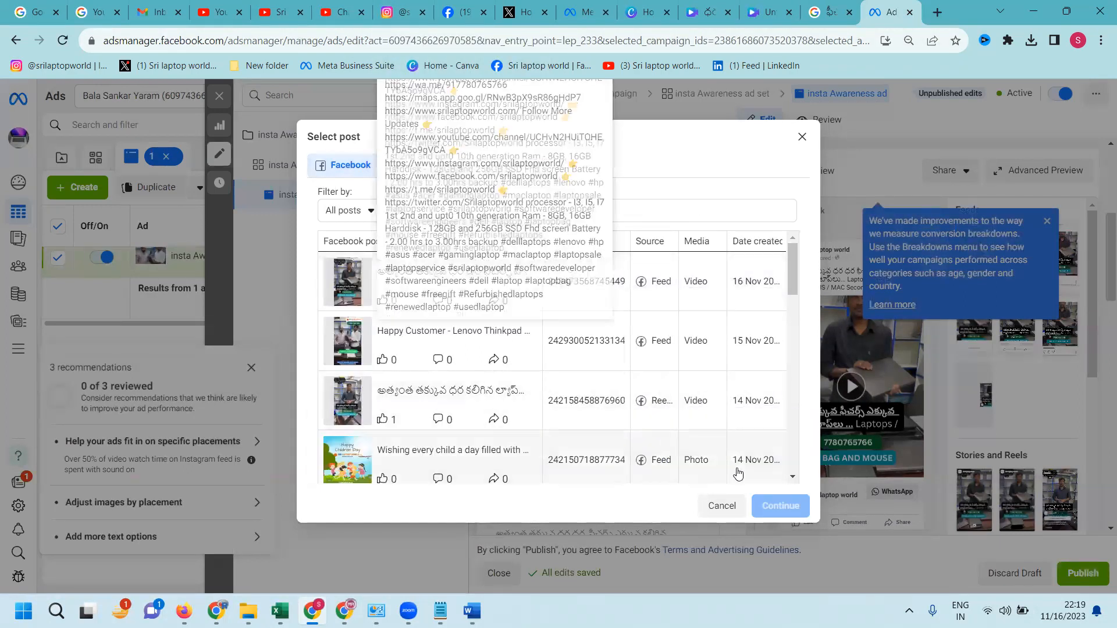
pyautogui.click(646, 301)
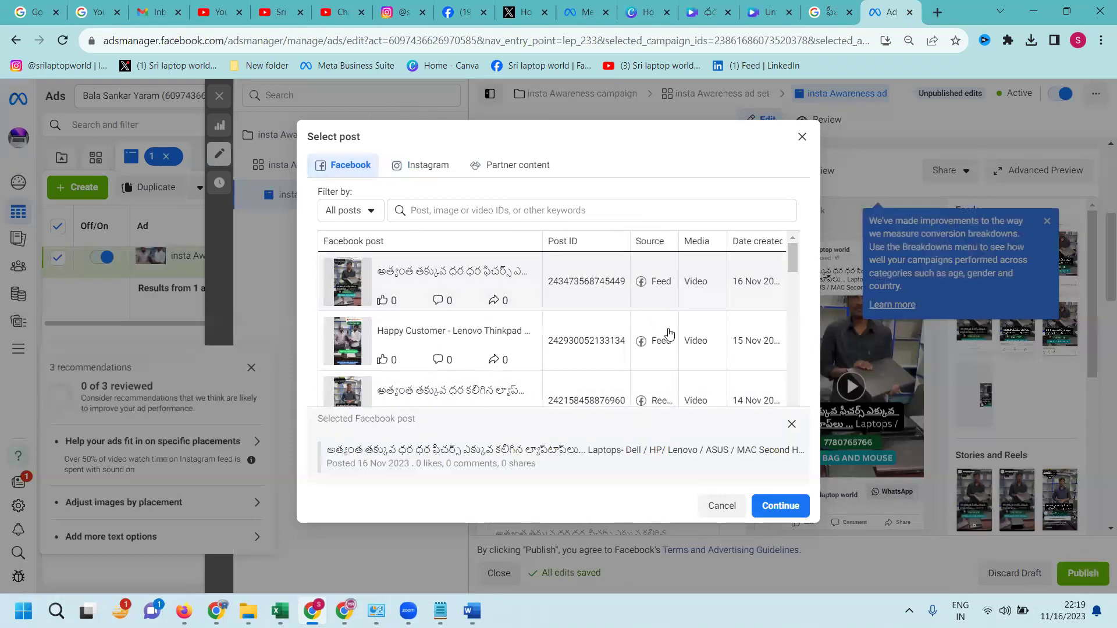
pyautogui.click(781, 506)
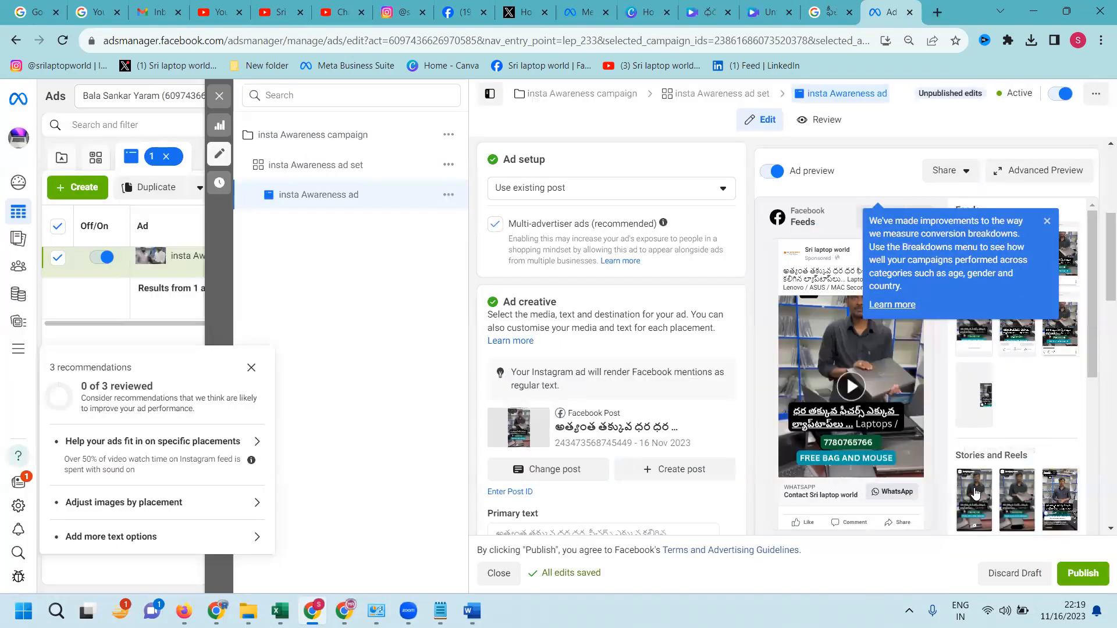
pyautogui.click(1018, 166)
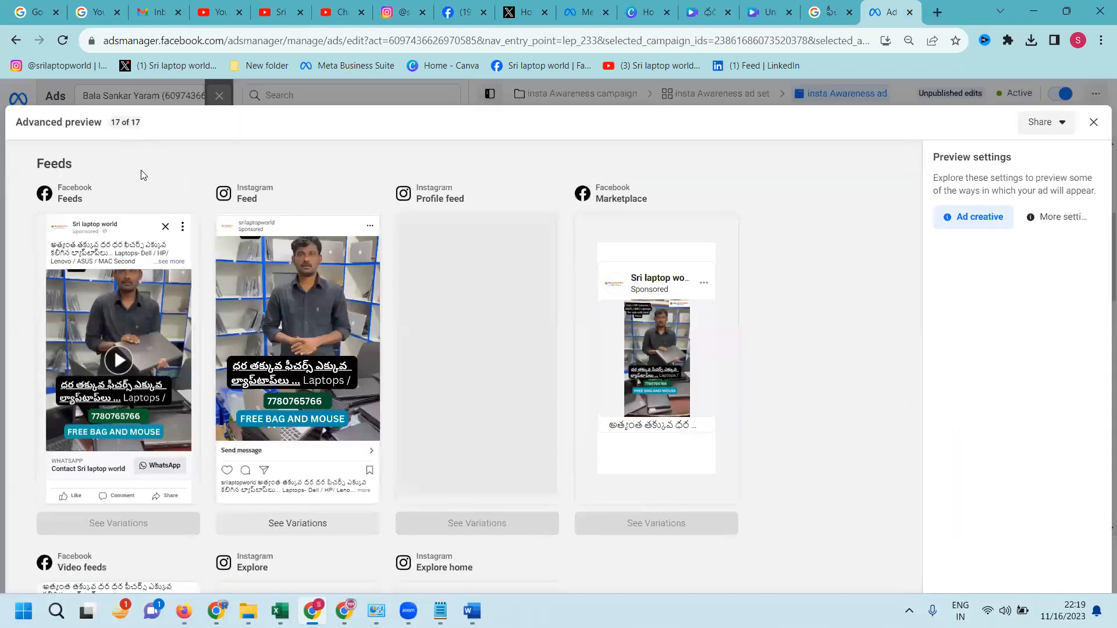
pyautogui.scroll(-1, 166, 349)
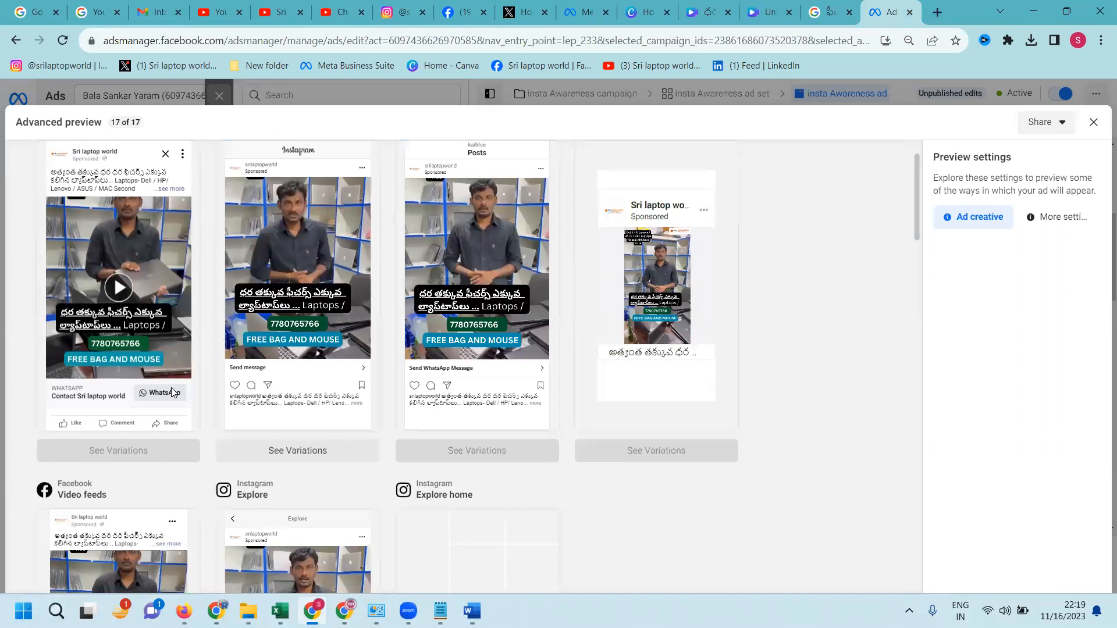
pyautogui.click(1096, 124)
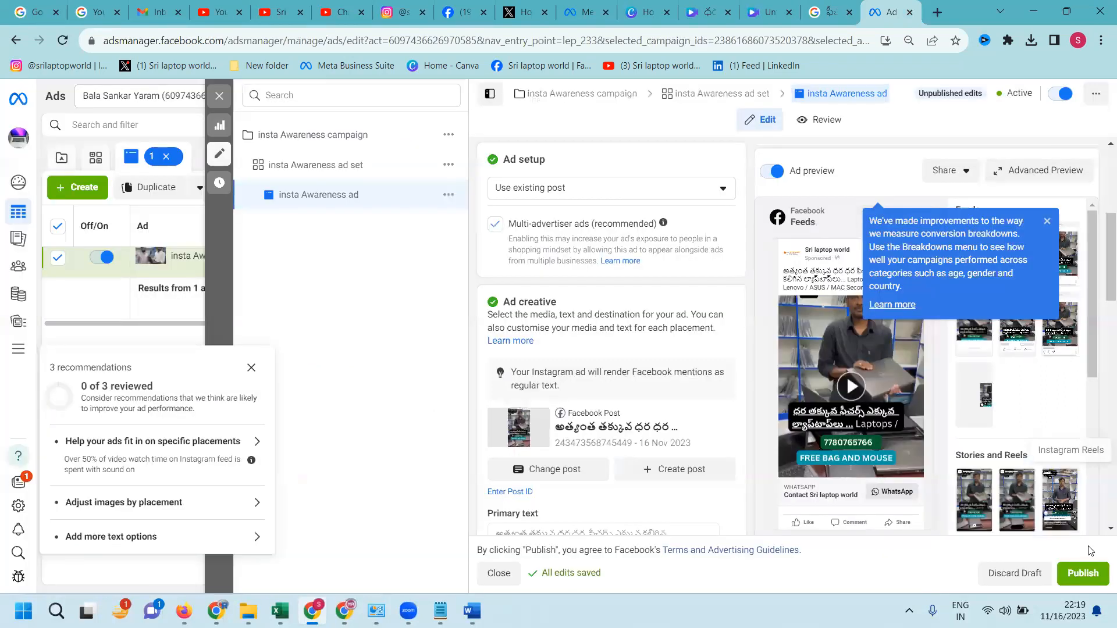
pyautogui.scroll(-2, 1087, 509)
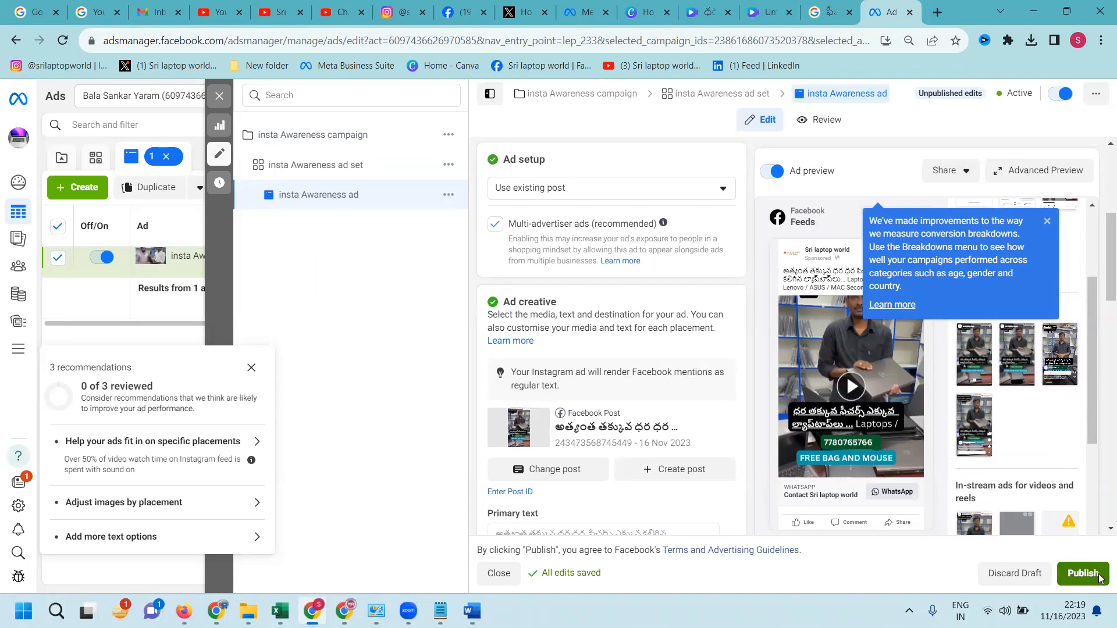
# - Publish the updated insta Awareness ad and get the 'Ad updated' confirmation
pyautogui.click(1100, 576)
pyautogui.click(1100, 577)
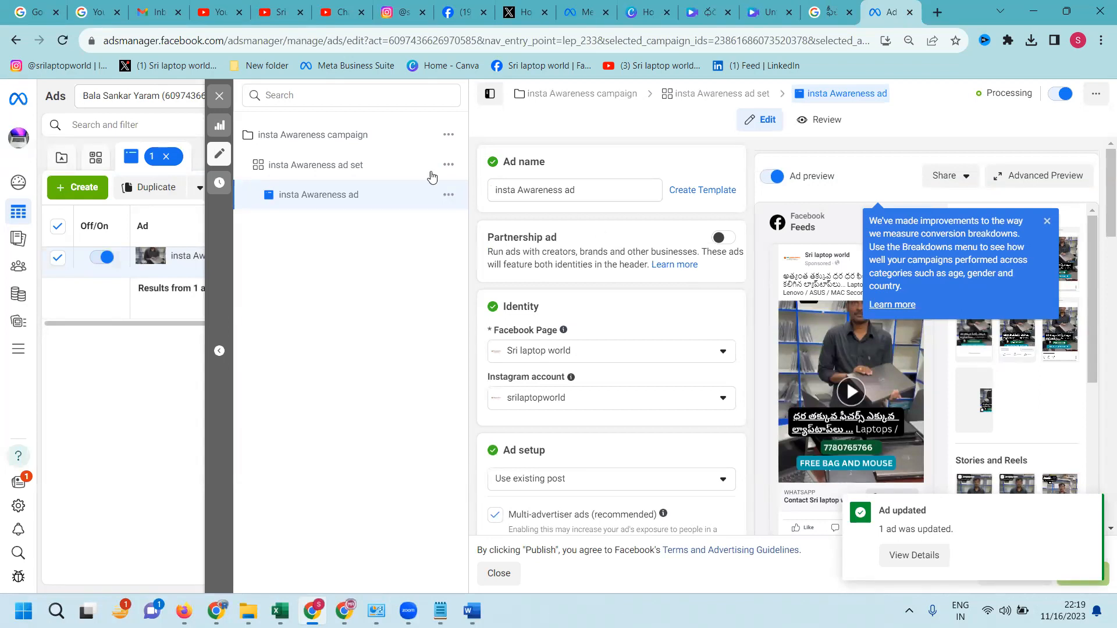
pyautogui.click(356, 164)
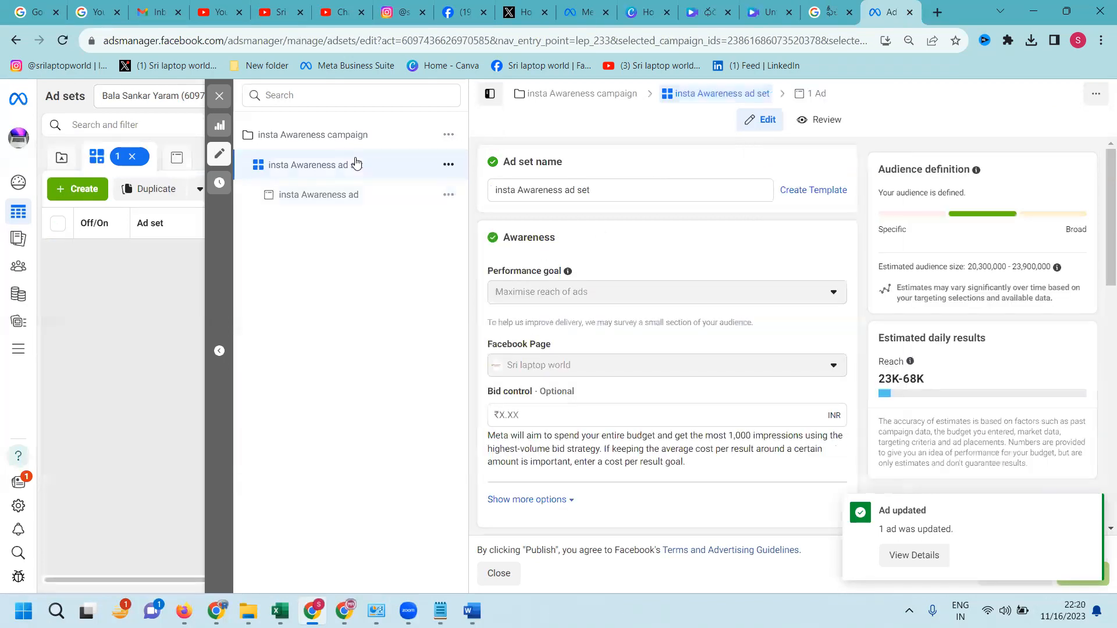
pyautogui.scroll(-4, 595, 303)
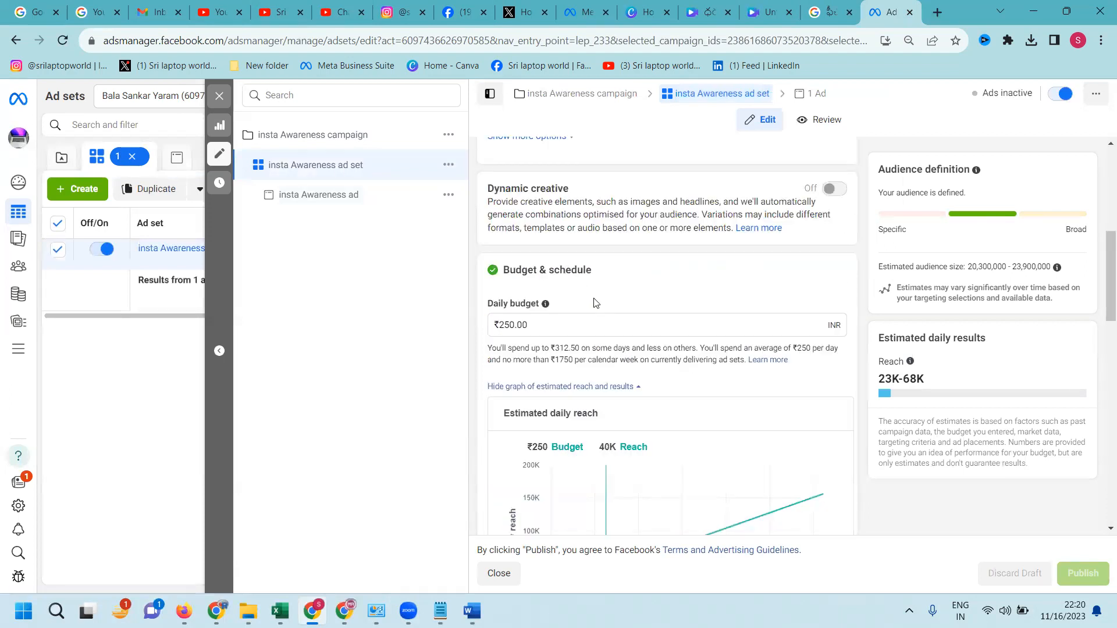
pyautogui.scroll(-3, 594, 302)
pyautogui.scroll(-3, 595, 303)
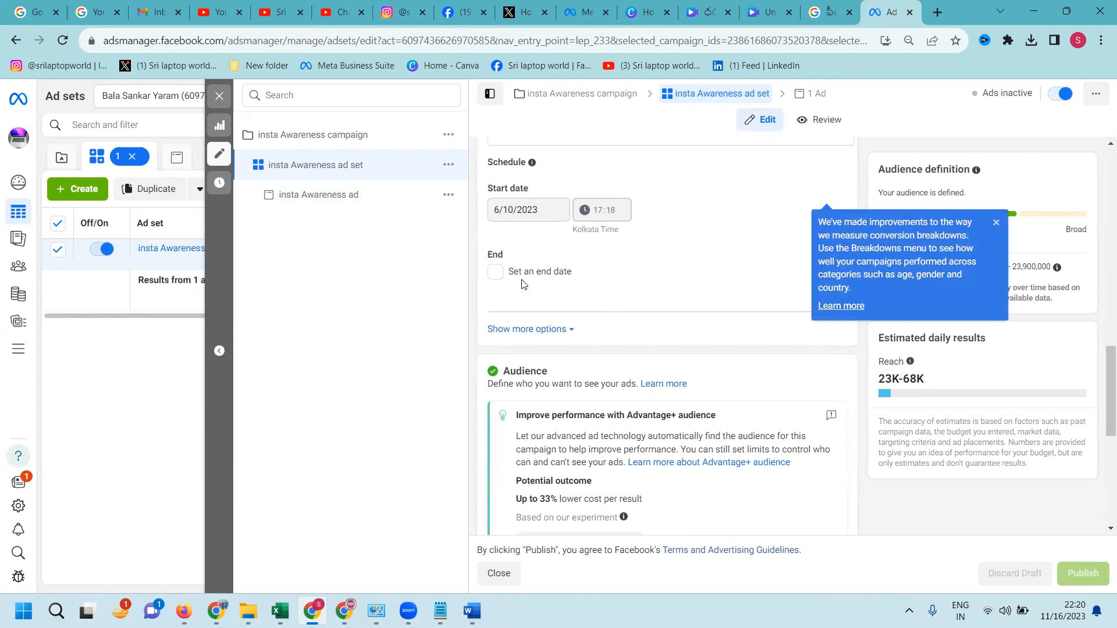
pyautogui.click(338, 197)
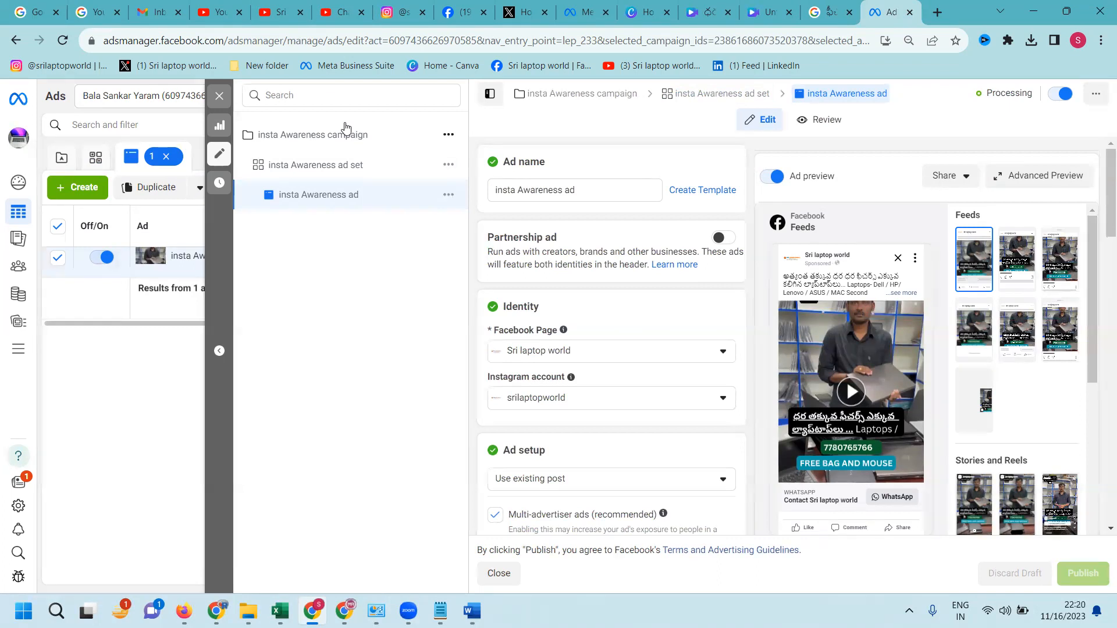
# - Review the Advanced Preview across placements, then switch to the YouTube channel window
pyautogui.click(1046, 176)
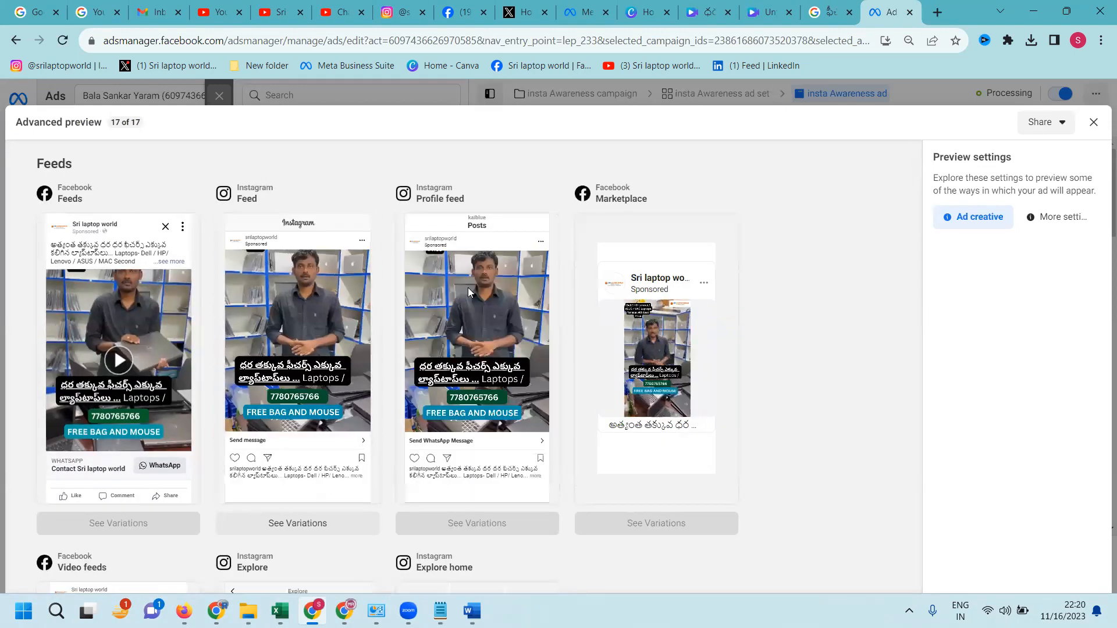
pyautogui.click(1095, 123)
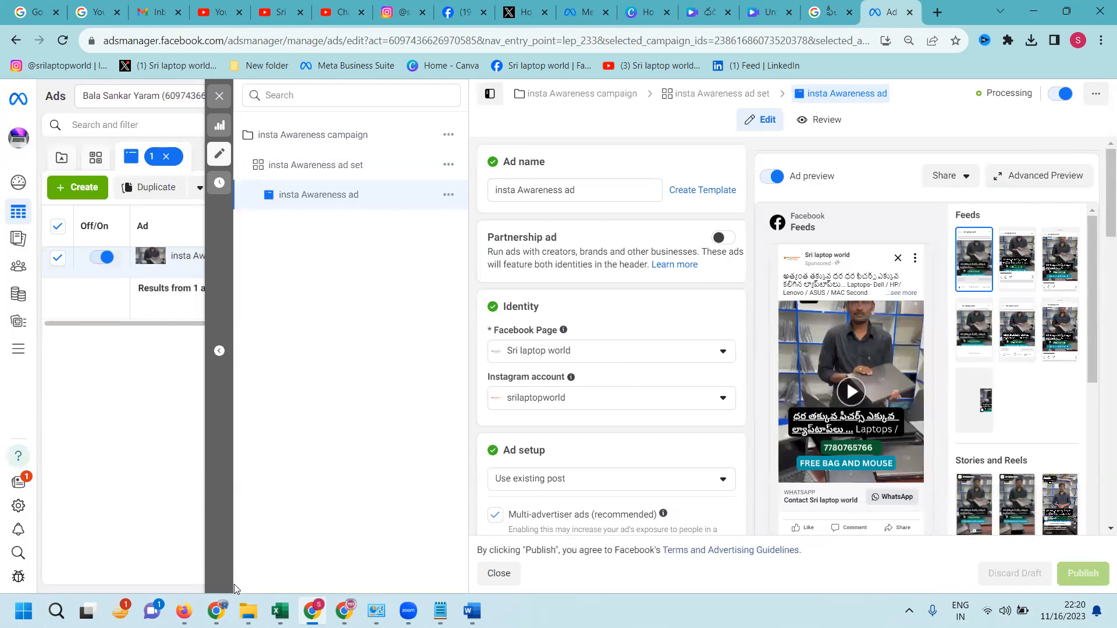
pyautogui.click(215, 611)
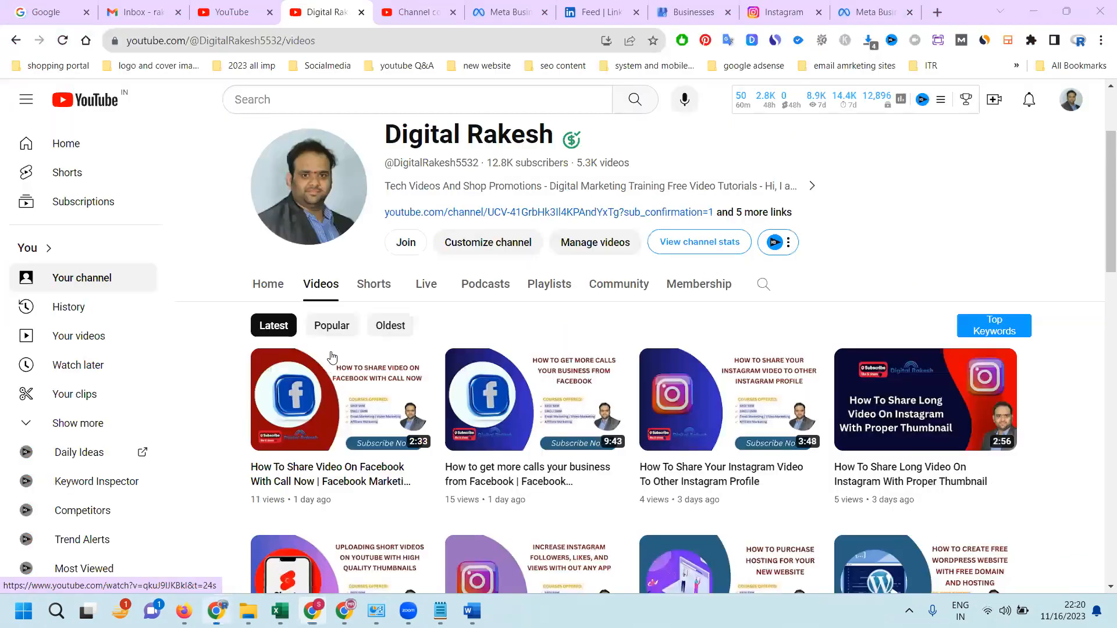